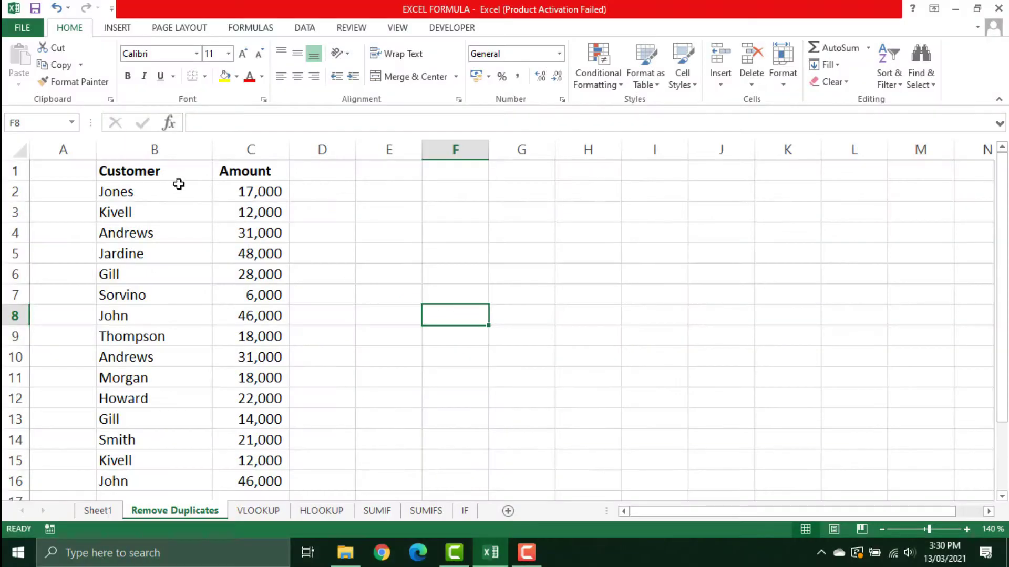
Select the Customer/Amount table from B1 to C16, headers included
mouse_move(169, 173)
left_mouse_down()
mouse_move(241, 366)
mouse_move(261, 480)
left_mouse_up()
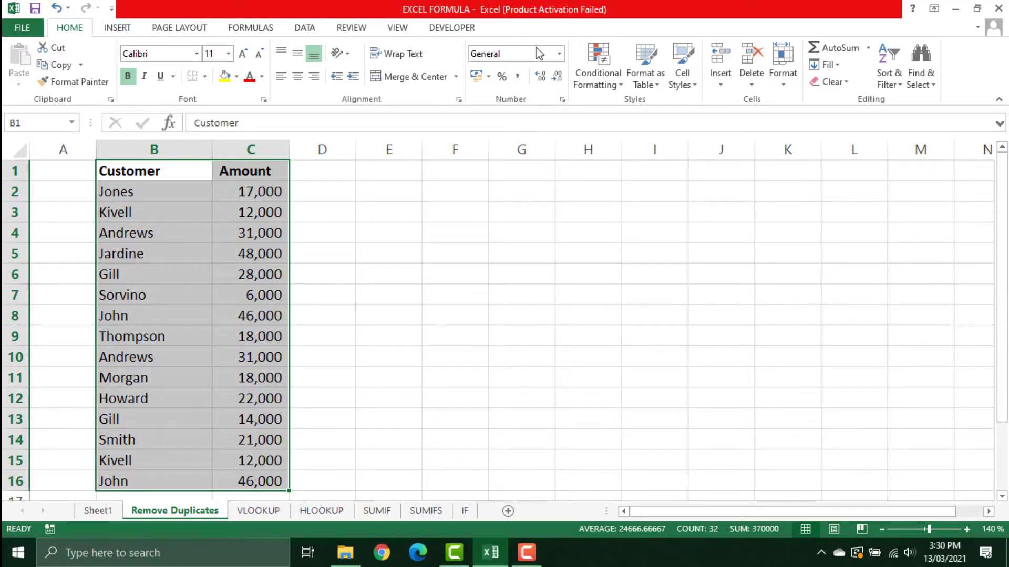
Apply Duplicate Values conditional formatting with Light Red Fill and Dark Red Text
left_click(587, 73)
mouse_move(642, 108)
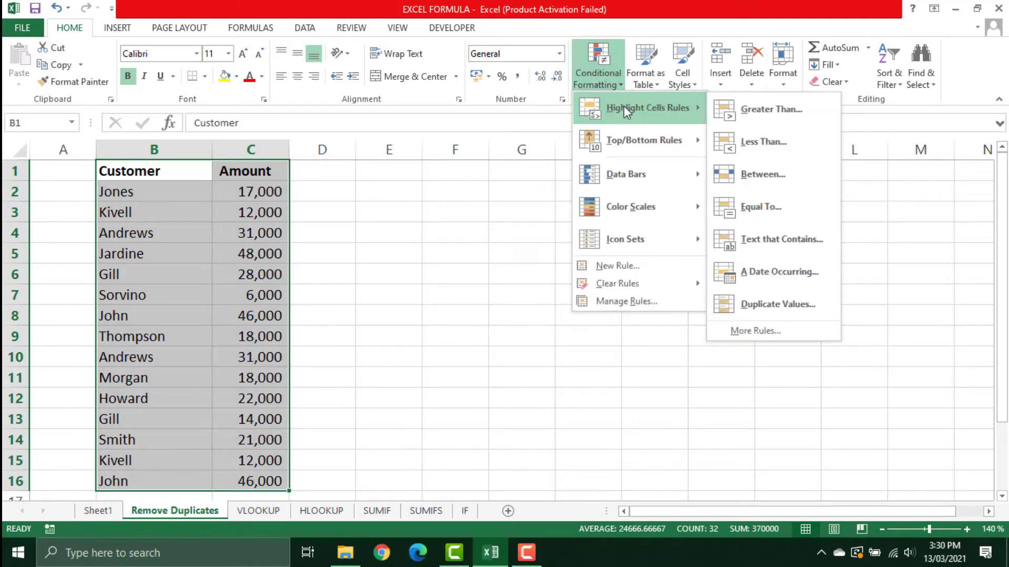
left_click(780, 298)
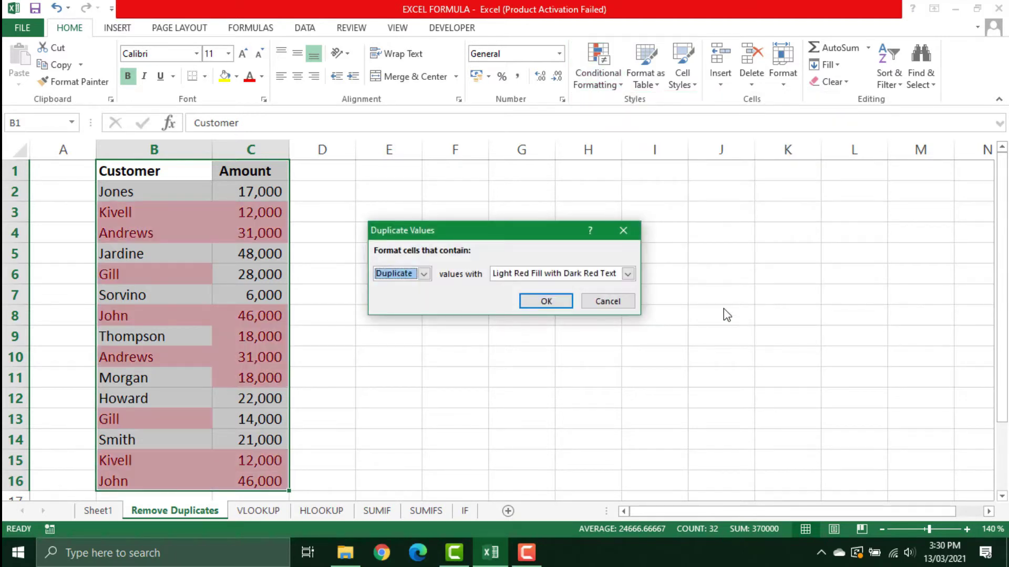
left_click(560, 299)
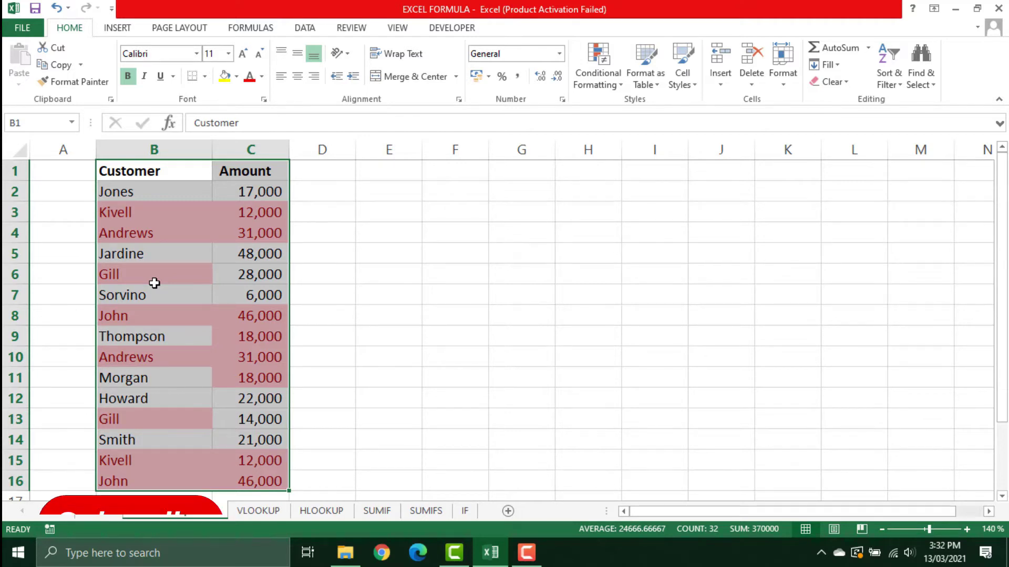
left_click(155, 149)
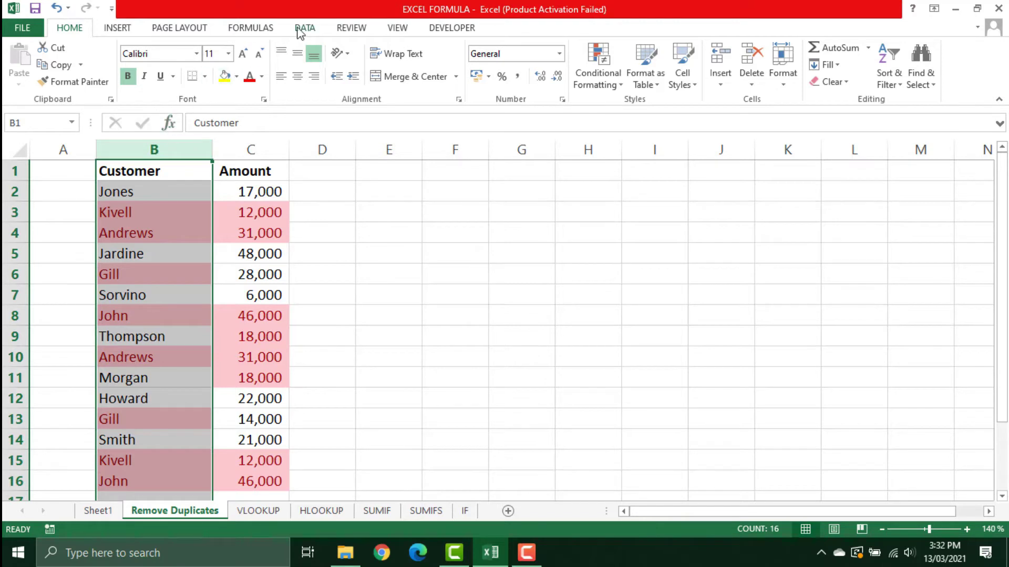
left_click(300, 32)
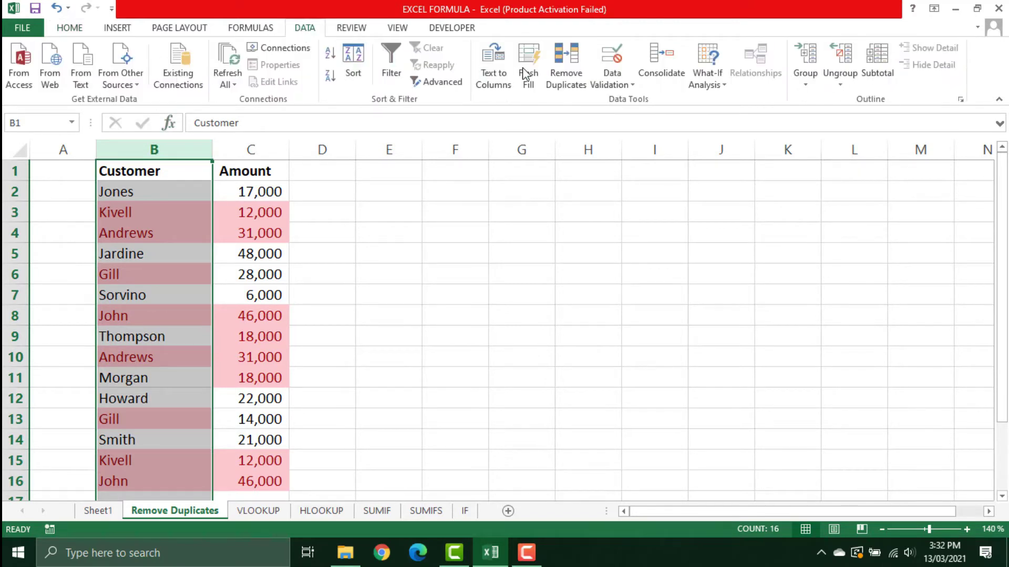
left_click(560, 73)
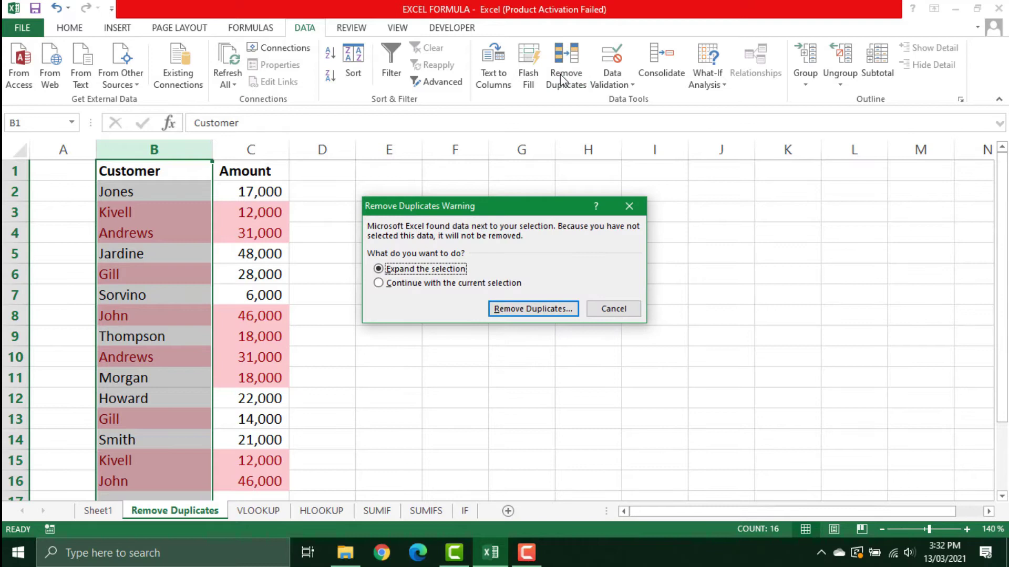
left_click(496, 282)
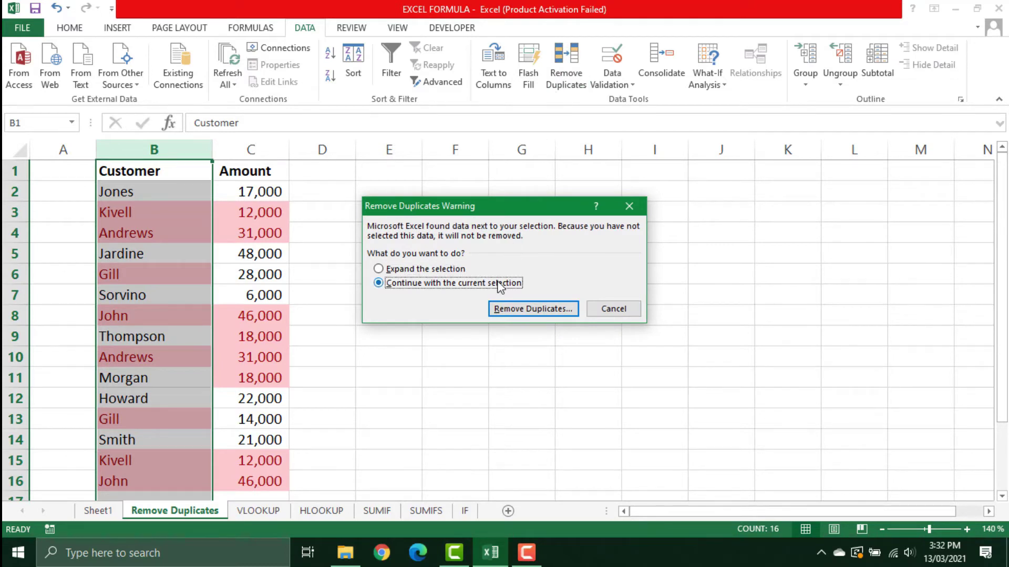
left_click(505, 309)
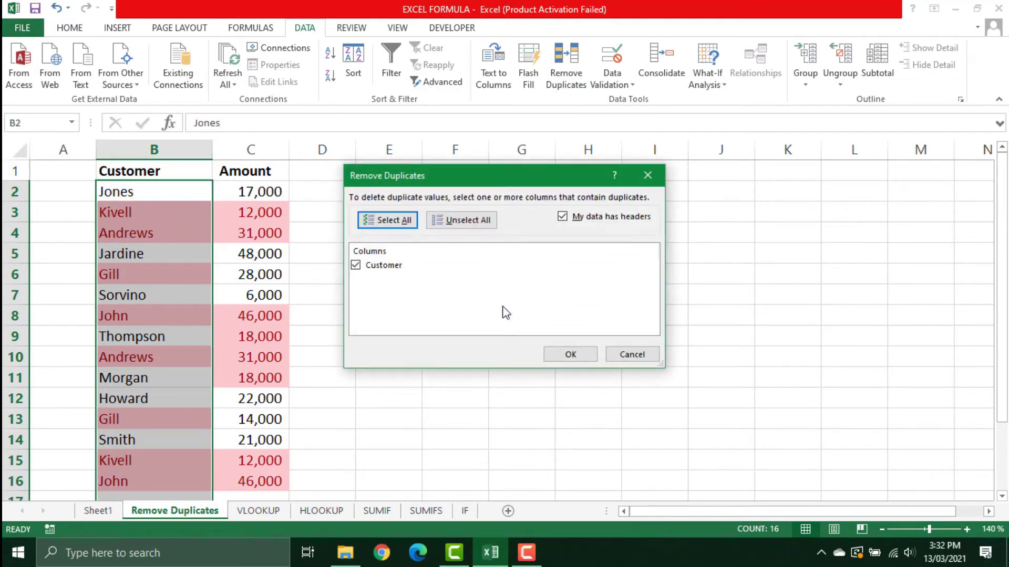
left_click(555, 348)
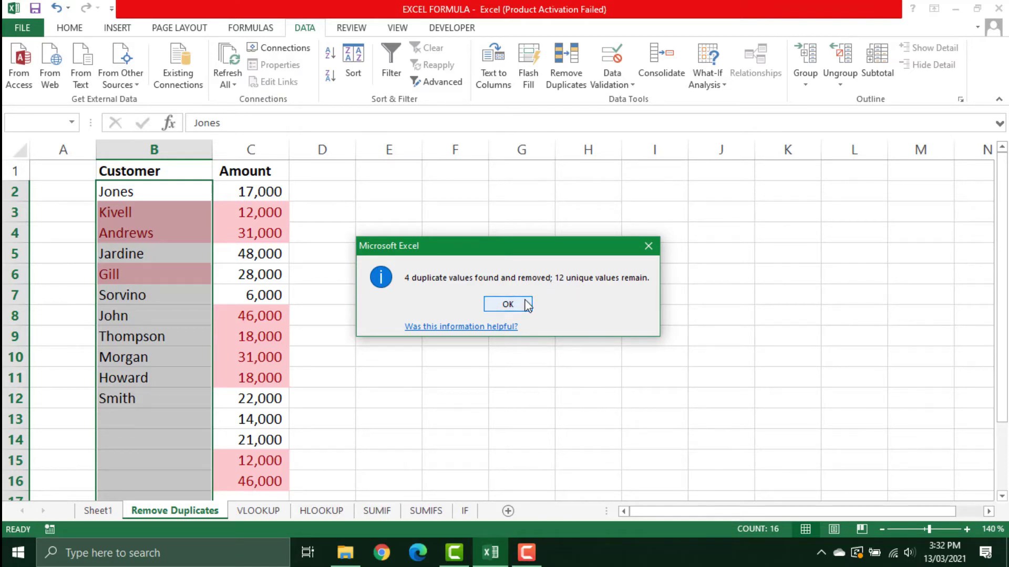
left_click(508, 304)
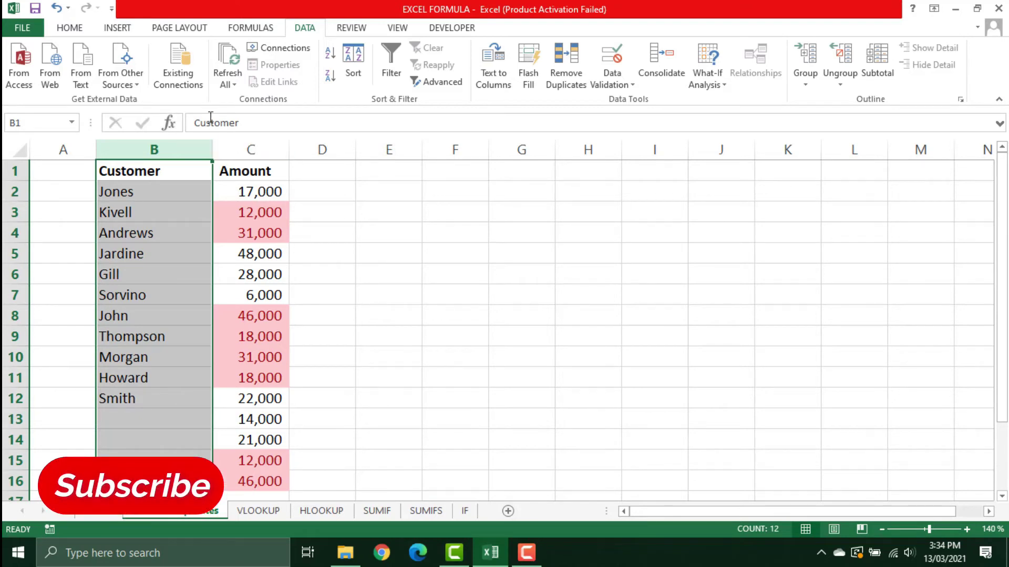
Undo the customer-only removal, then remove duplicates across both Customer and Amount columns
left_click(57, 7)
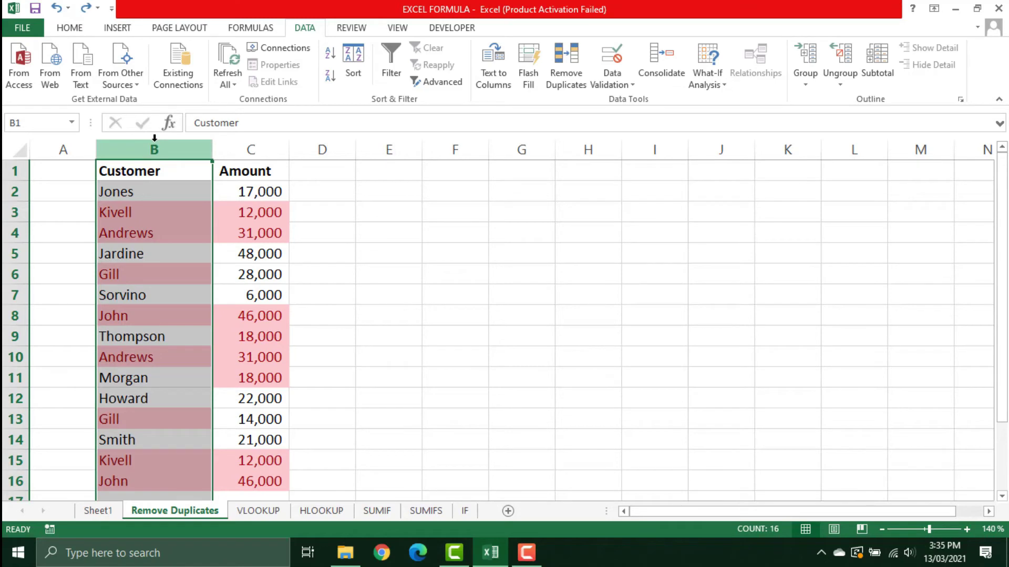
left_click_drag(154, 138, 237, 145)
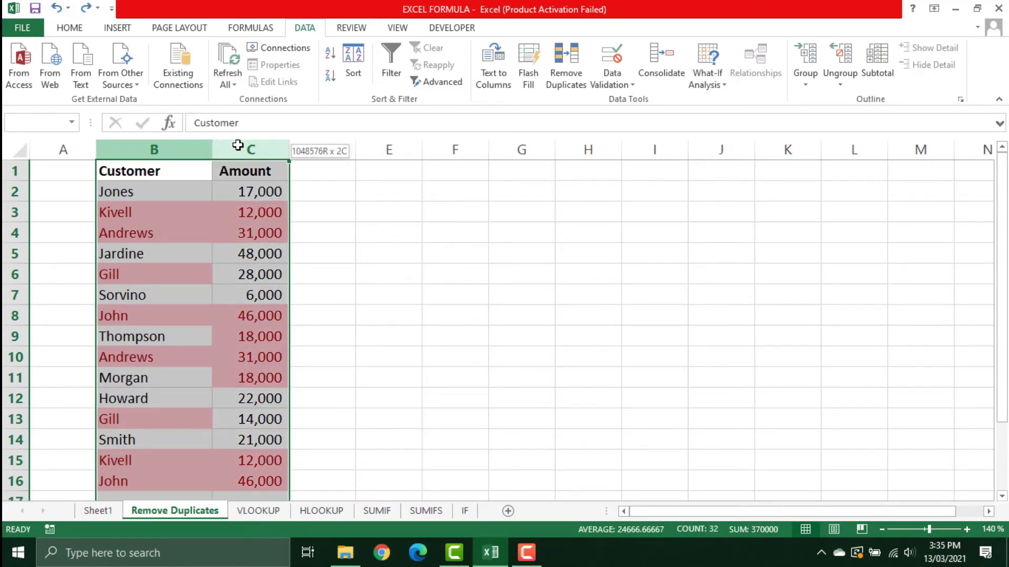
left_click_drag(238, 146, 237, 145)
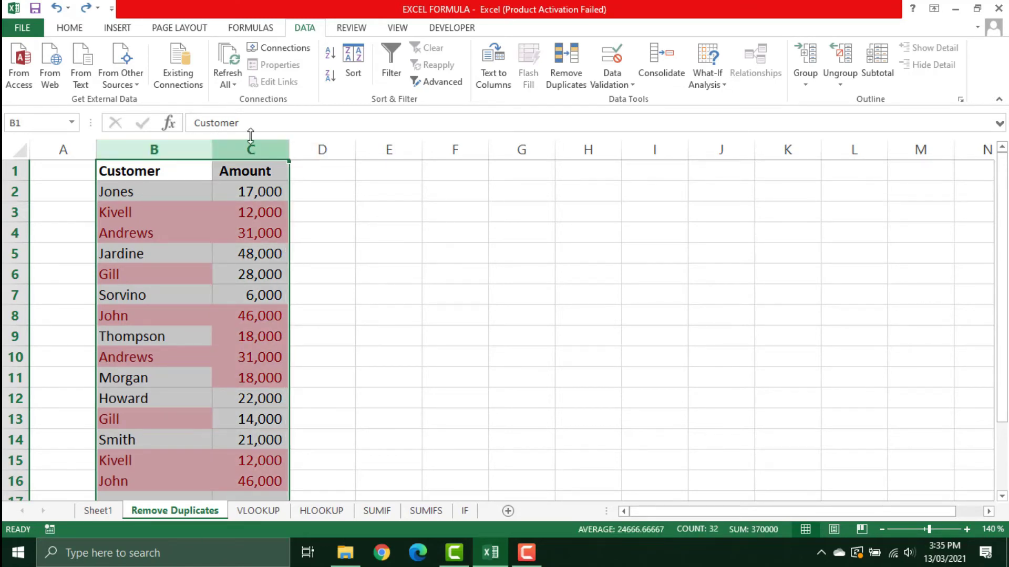
left_click(557, 72)
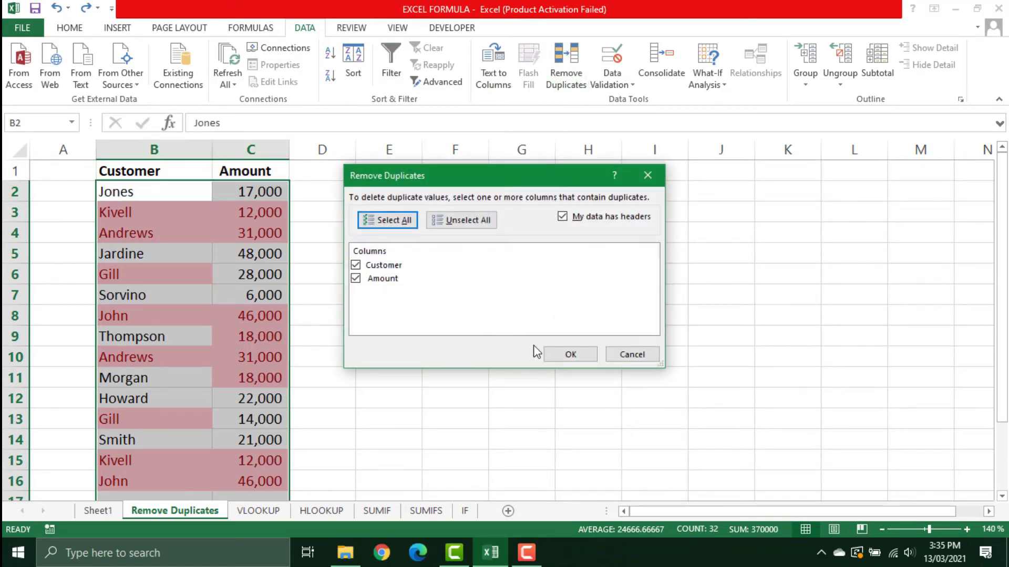
left_click(552, 352)
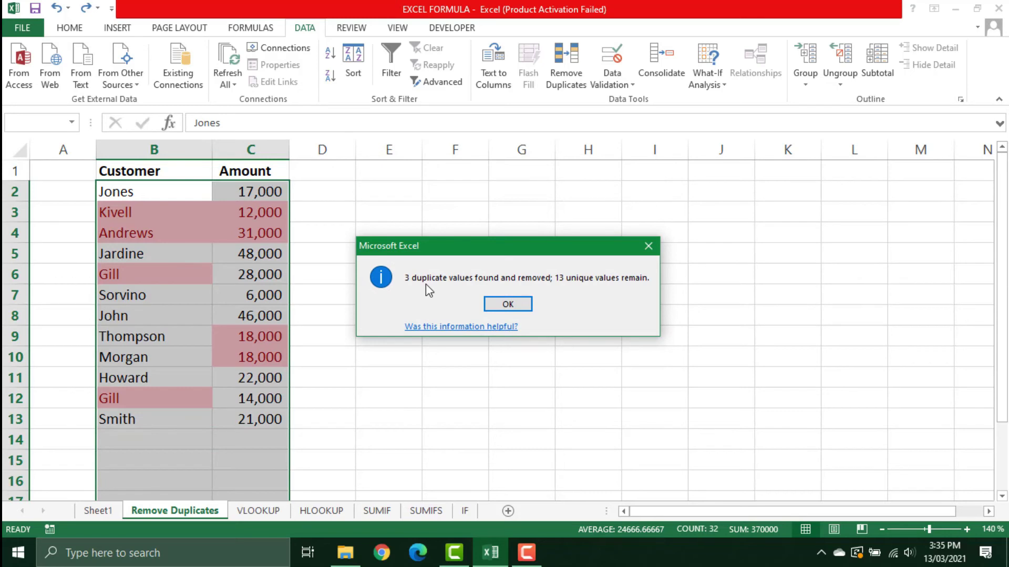
Dismiss the summary reporting 3 duplicates removed and 13 unique values remaining
left_click(508, 304)
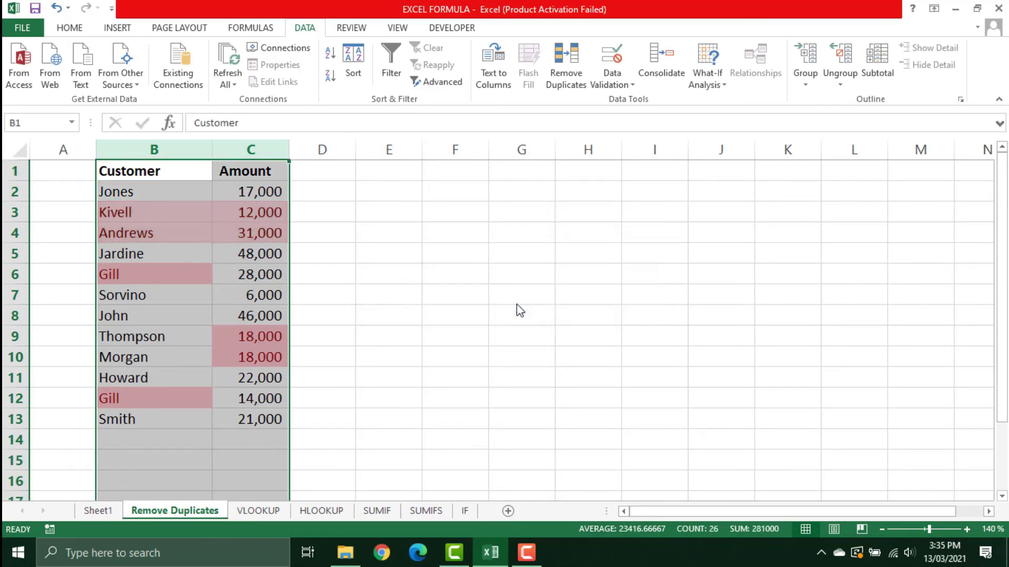